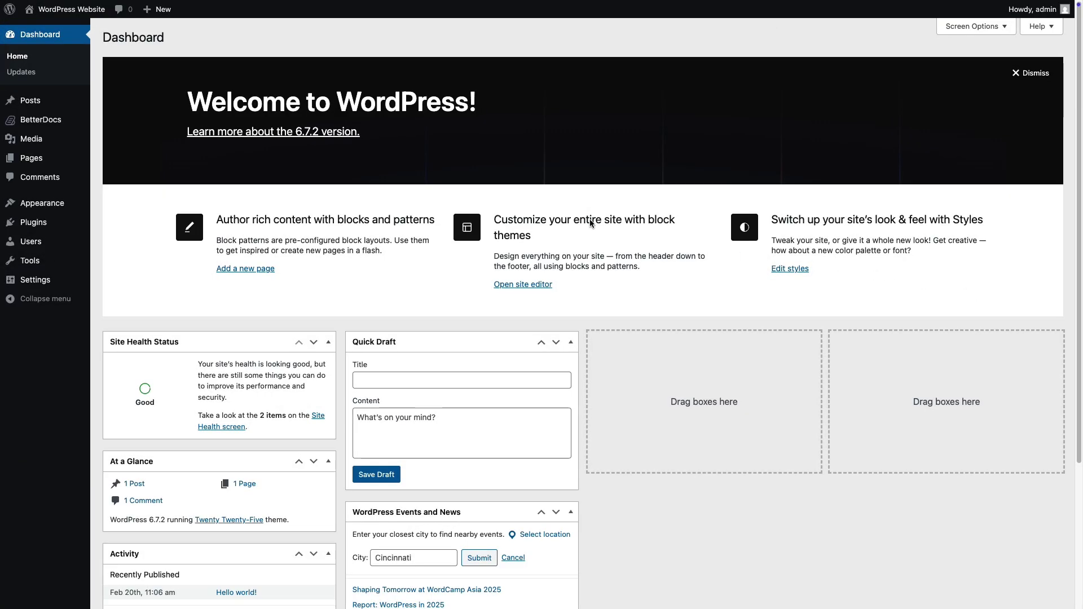
Step: Show the All Docs overview grouped into Configurations, Getting Started, Installation and Setup Process
left_click(38, 83)
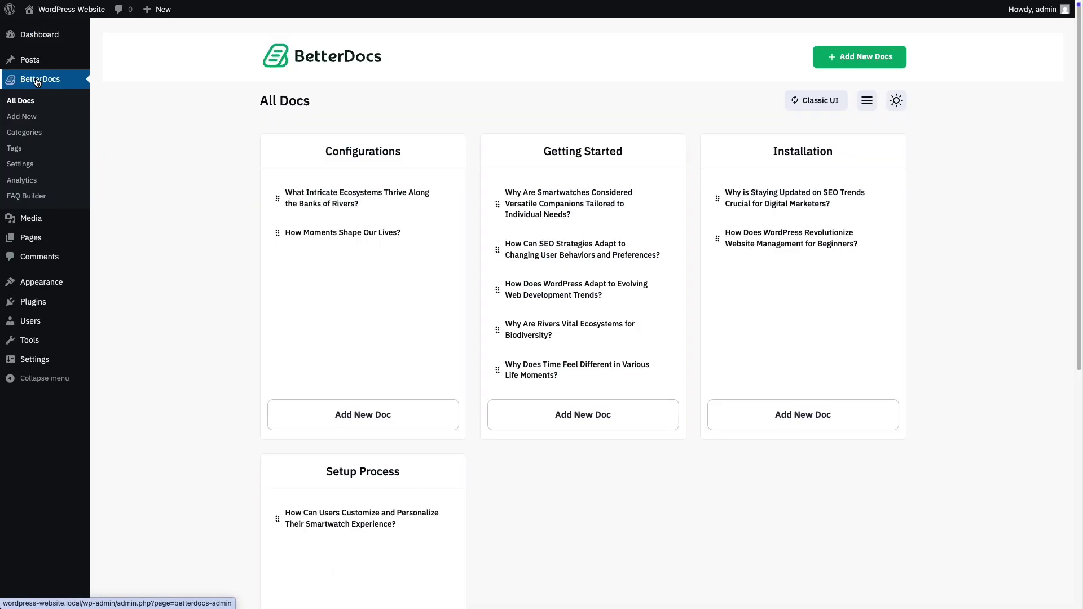
scroll(424, 311, "down", 5)
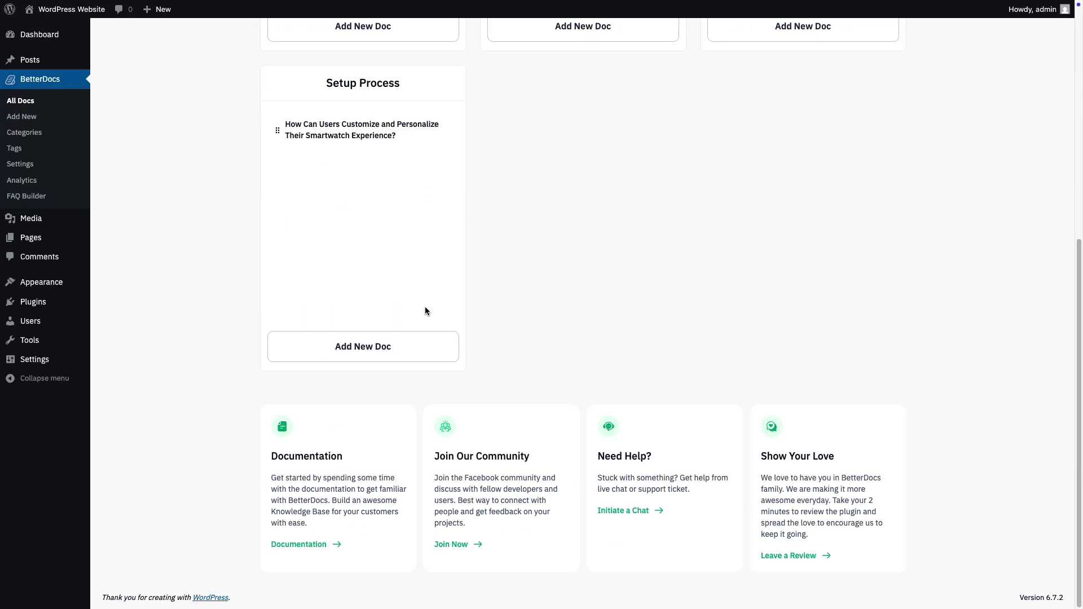
scroll(425, 311, "up", 5)
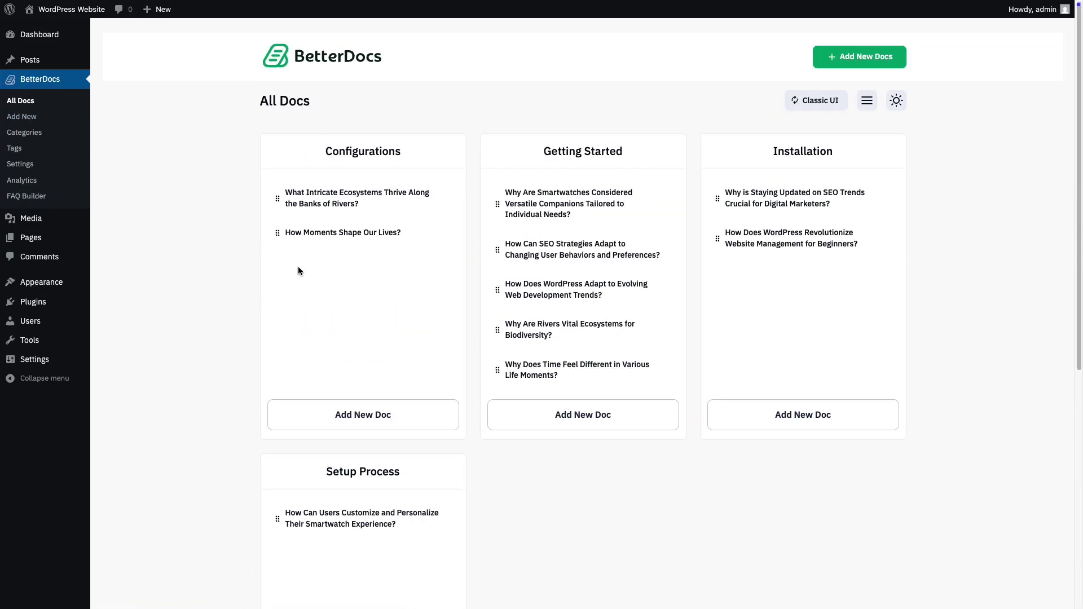
Step: Reach the BetterDocs Import/Export settings, glance at Export, and return to the Import options
left_click(23, 166)
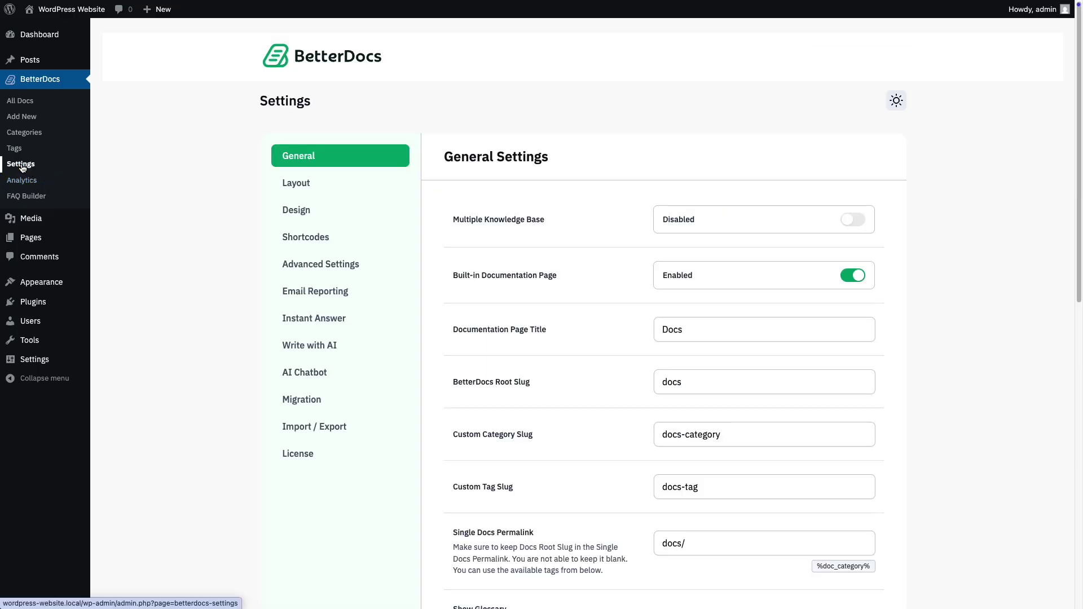
left_click(300, 431)
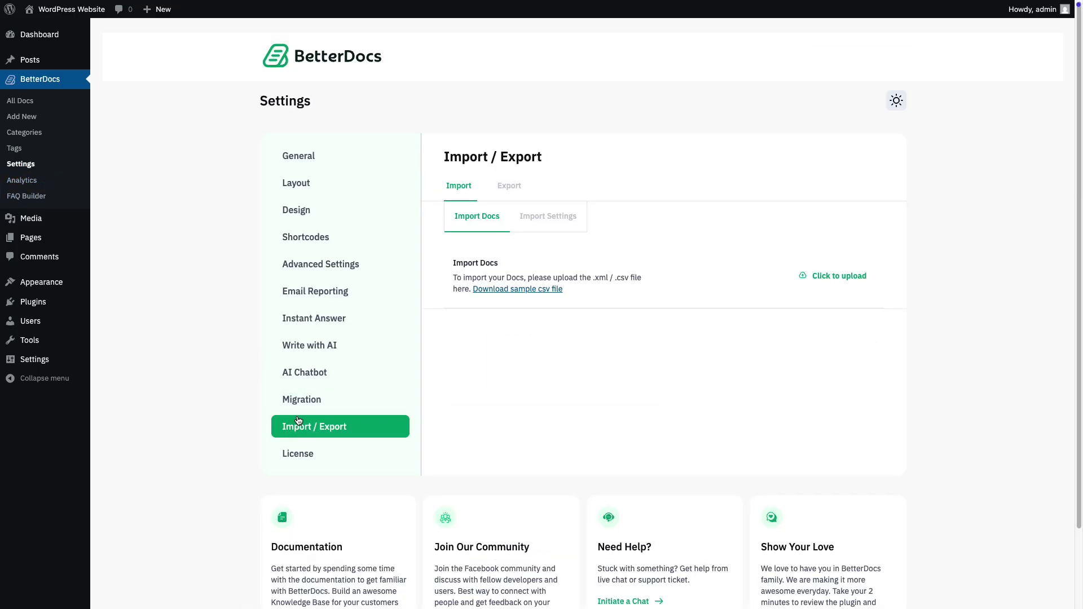
left_click(515, 193)
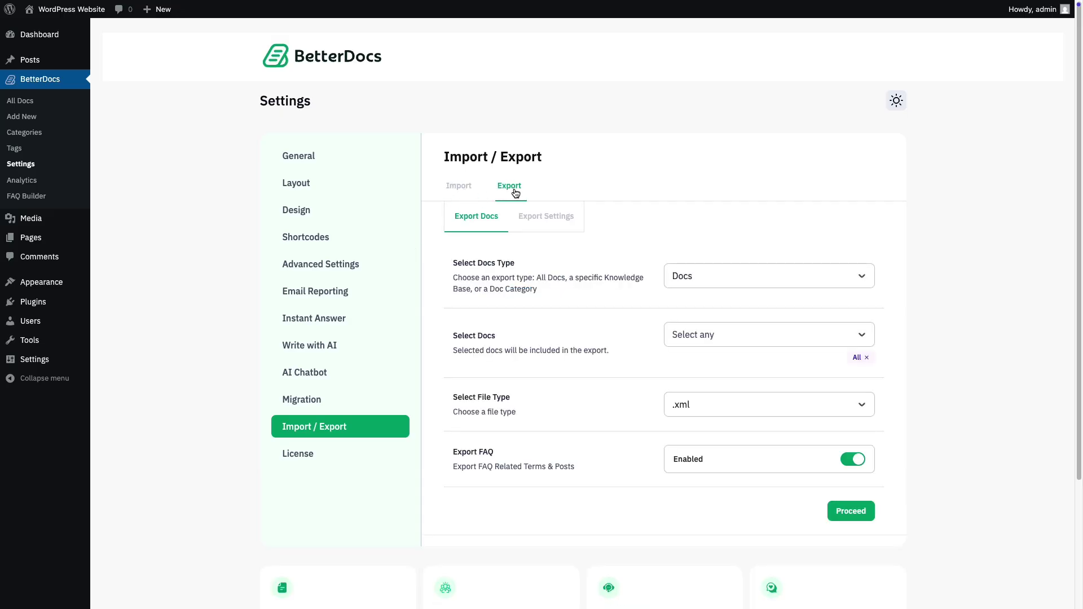
left_click(461, 190)
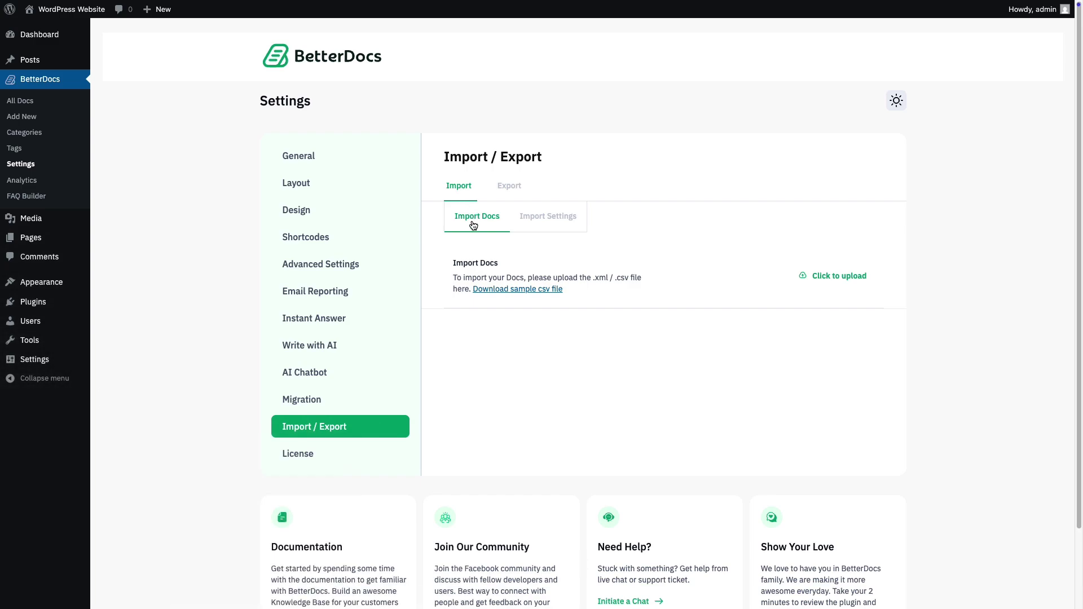
Step: Download the sample docs CSV and paste the smartwatch Setup Process doc into row 11 of the sheet
left_click(511, 292)
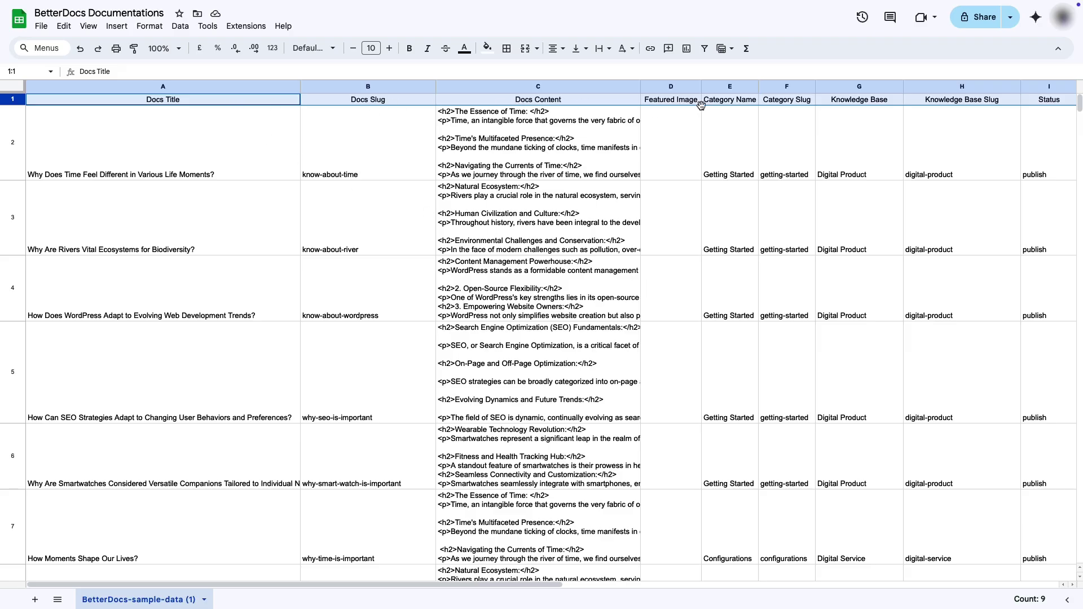
left_click(713, 164)
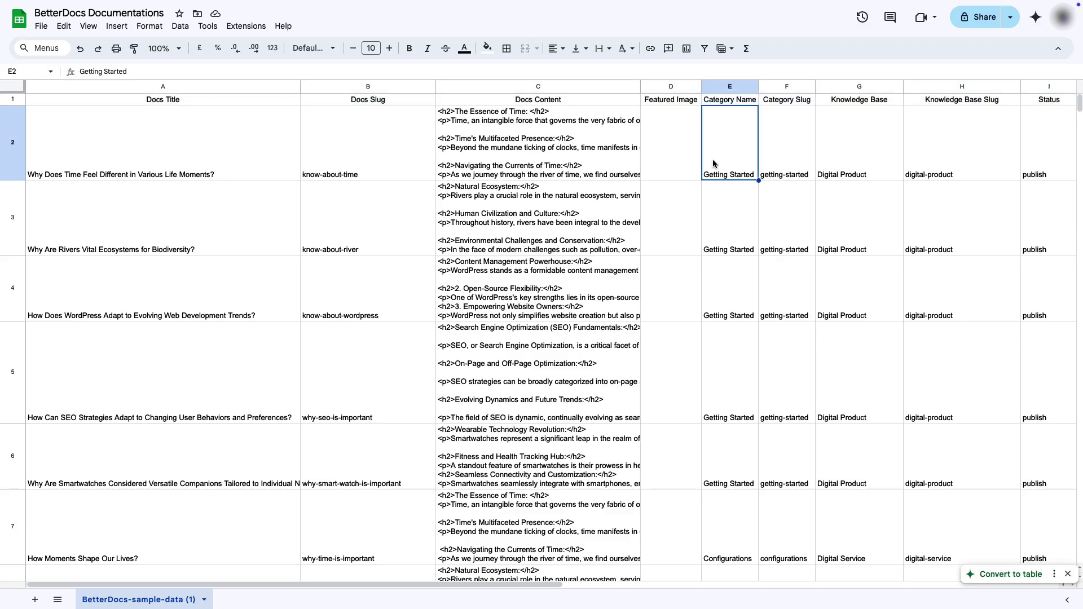
scroll(714, 165, "down", 5)
key("ctrl+v")
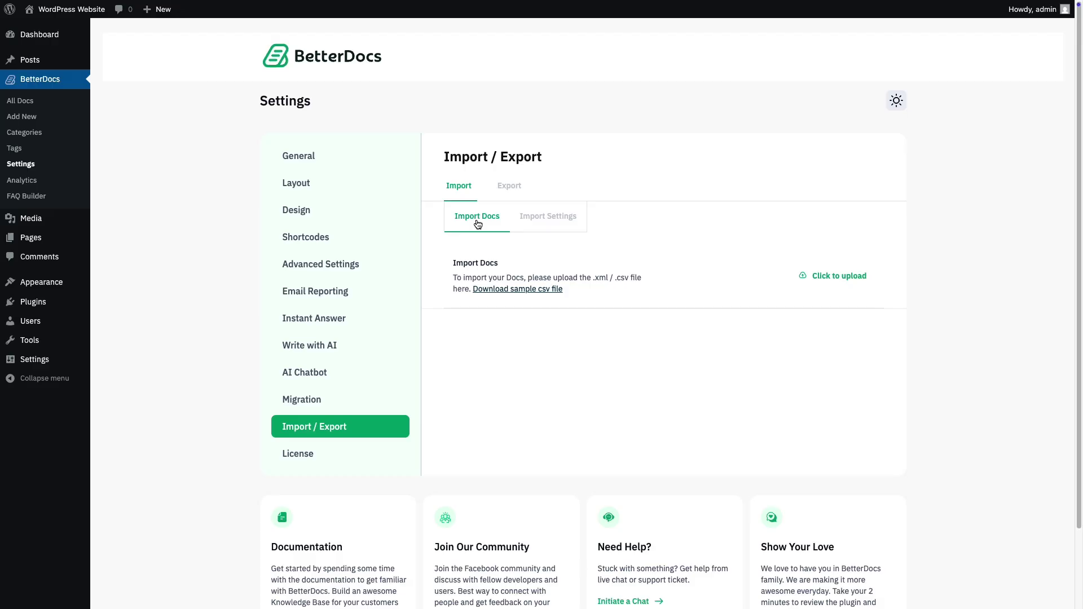
Step: Upload Betterdocs New Documentation.csv from Downloads and run the docs import
left_click(827, 275)
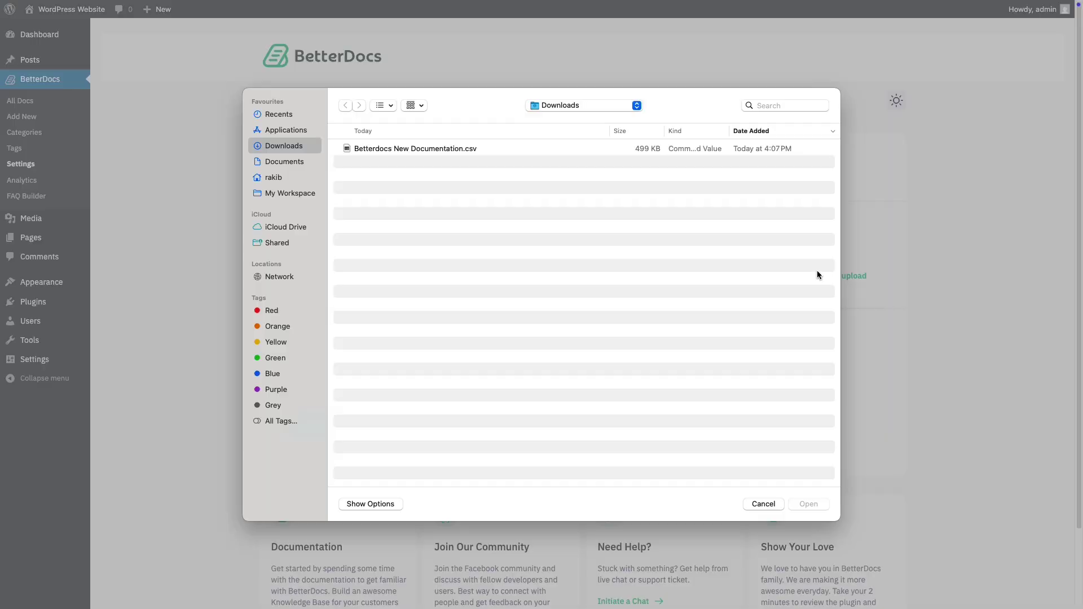
left_click(475, 153)
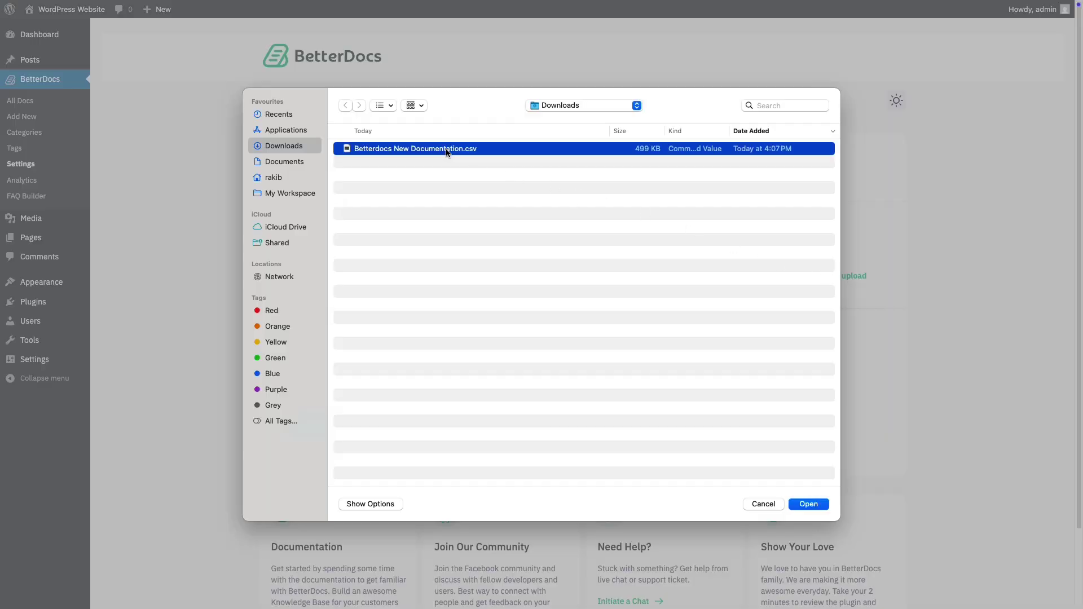
left_click(802, 503)
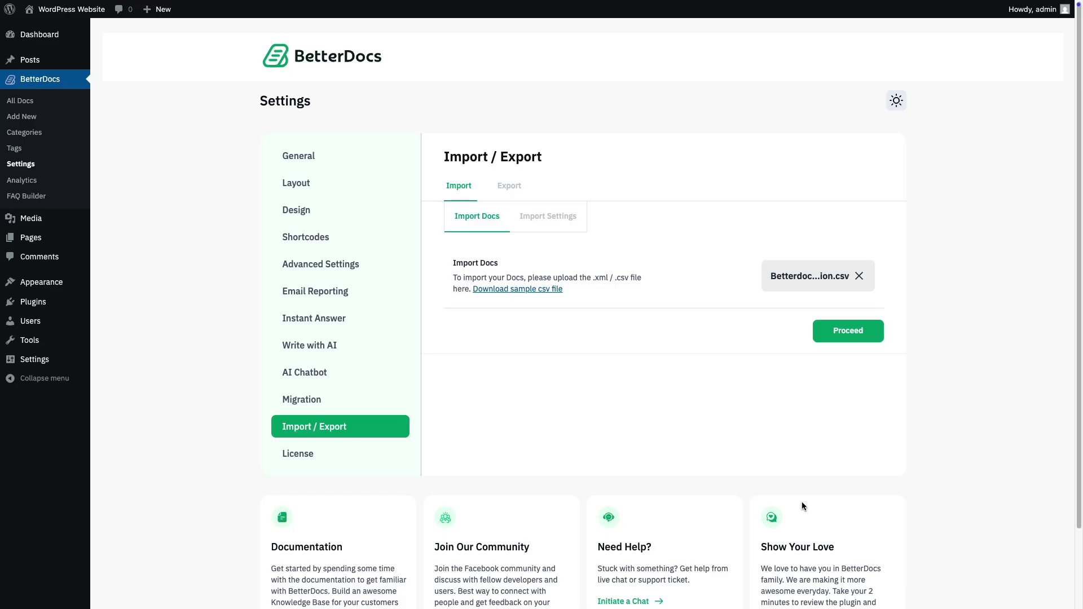
left_click(847, 336)
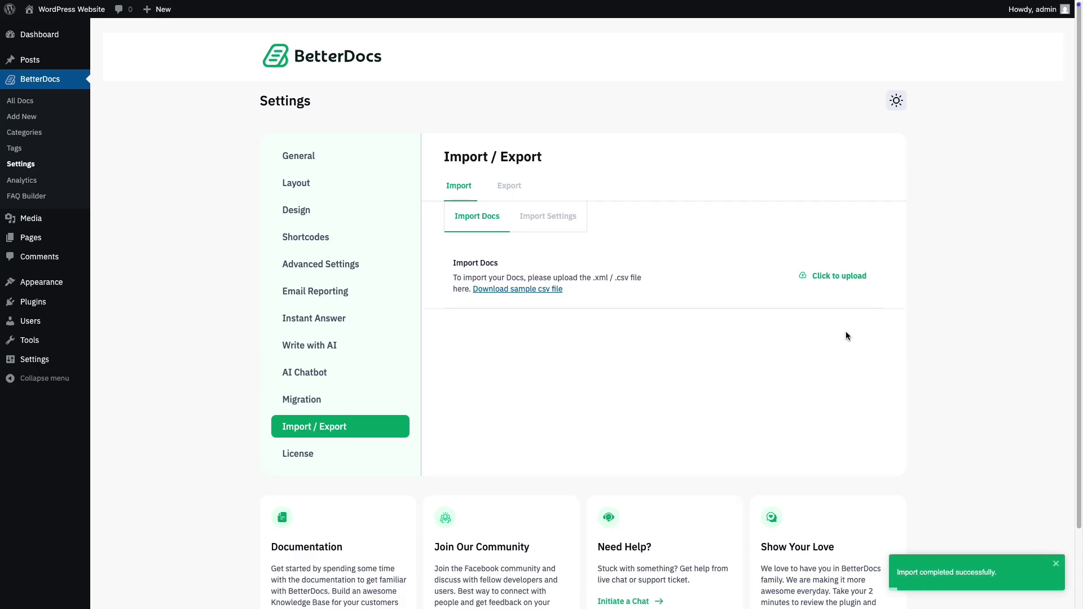
Step: Upload betterdocs-settings.json under Import Settings and run the settings import
left_click(547, 217)
left_click(837, 282)
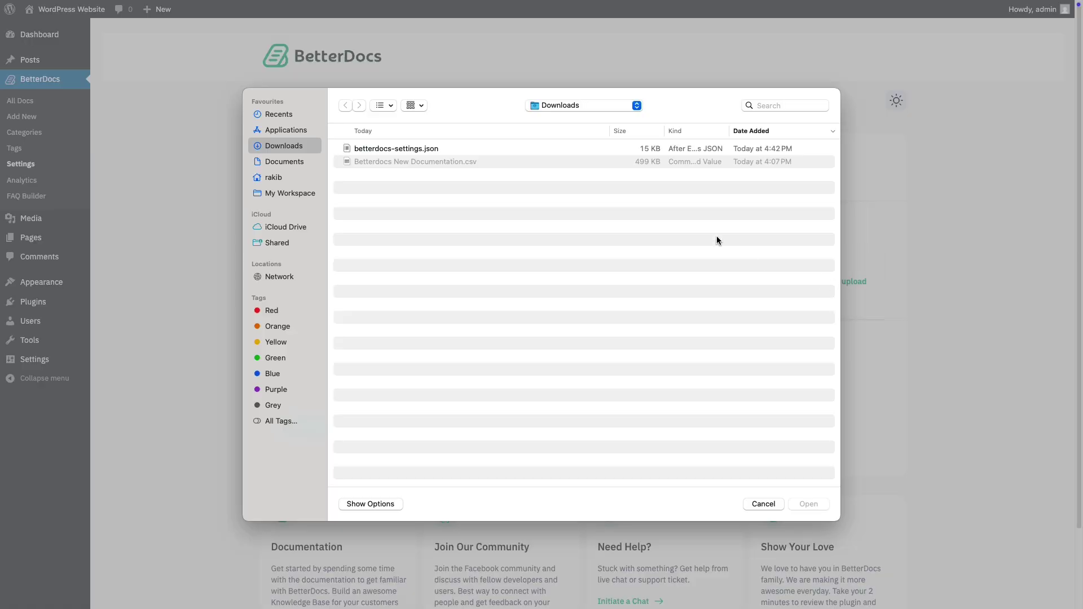
left_click(424, 149)
left_click(808, 503)
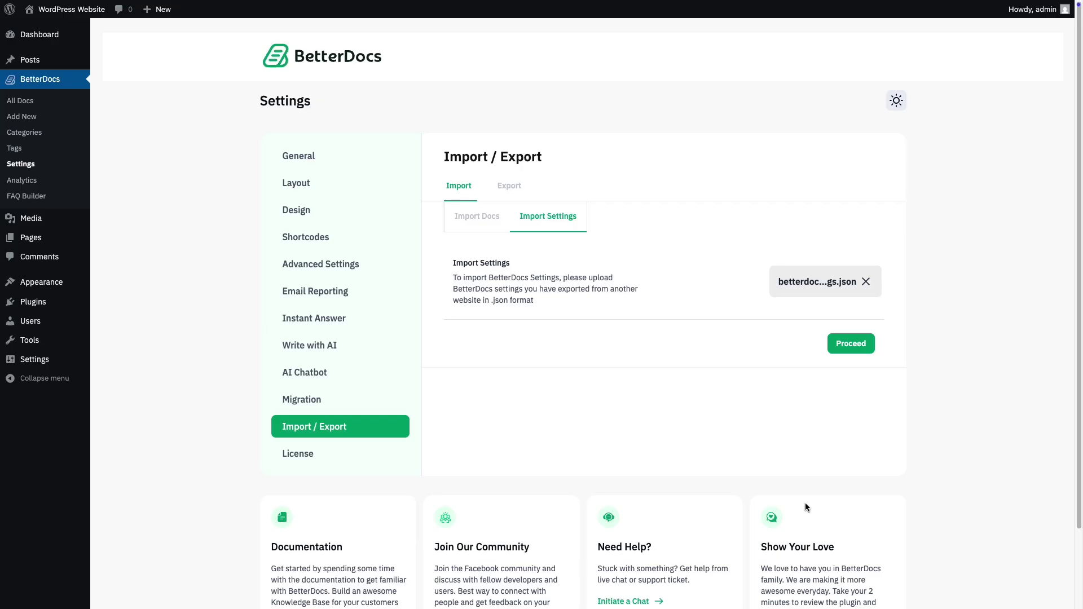
left_click(848, 348)
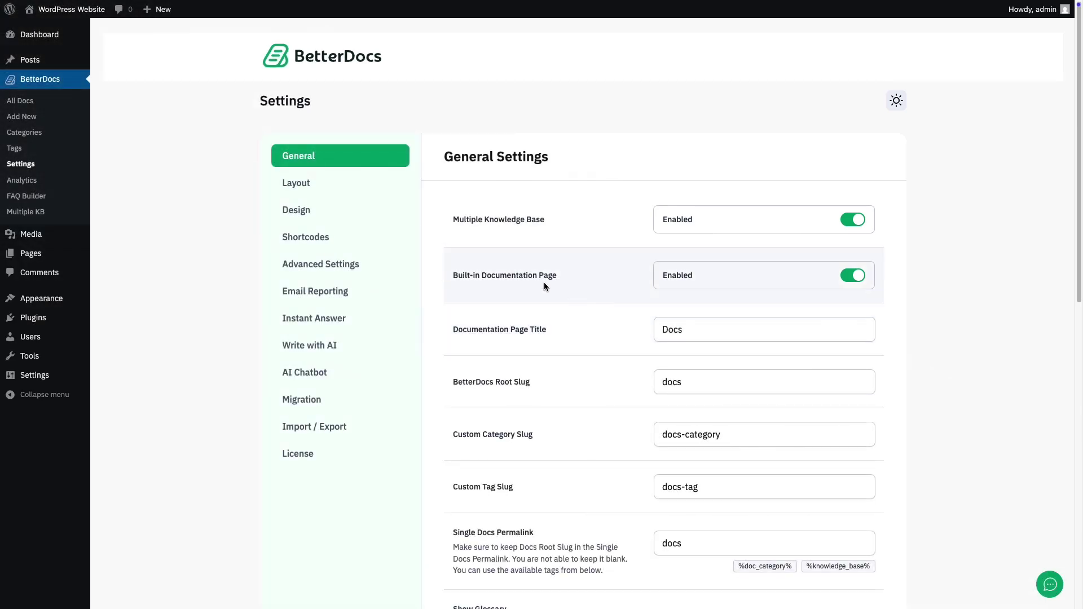
Step: View All Docs showing the new smartwatch Setup Process doc and the FAQ and Learning groups
left_click(22, 101)
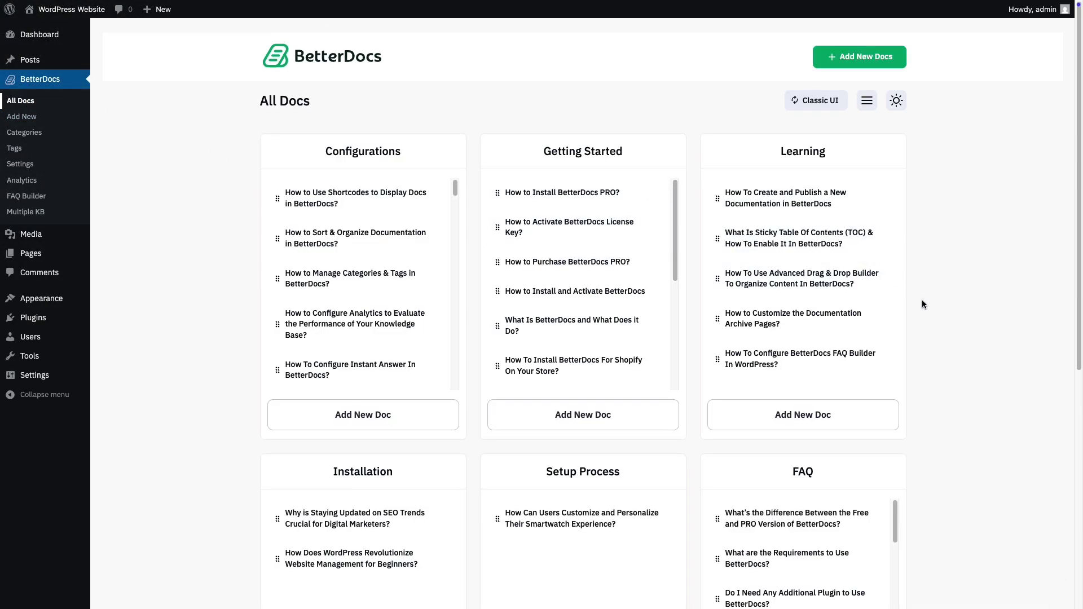
scroll(926, 305, "down", 1)
scroll(926, 306, "down", 3)
scroll(926, 305, "up", 3)
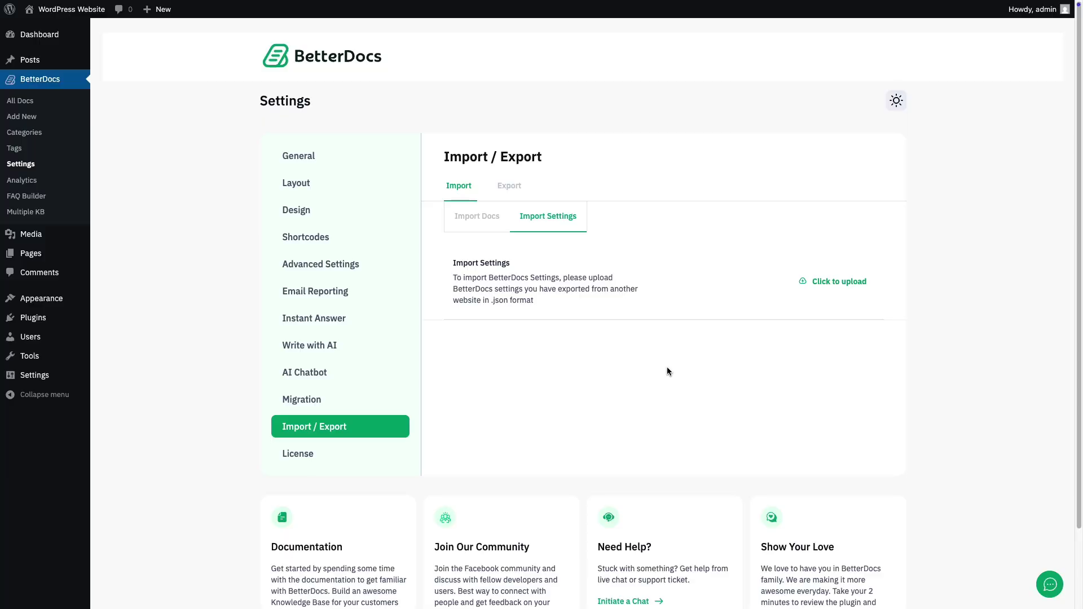
Step: Export with Docs Type Docs, Select Docs All and File Type .csv
left_click(508, 188)
left_click(745, 279)
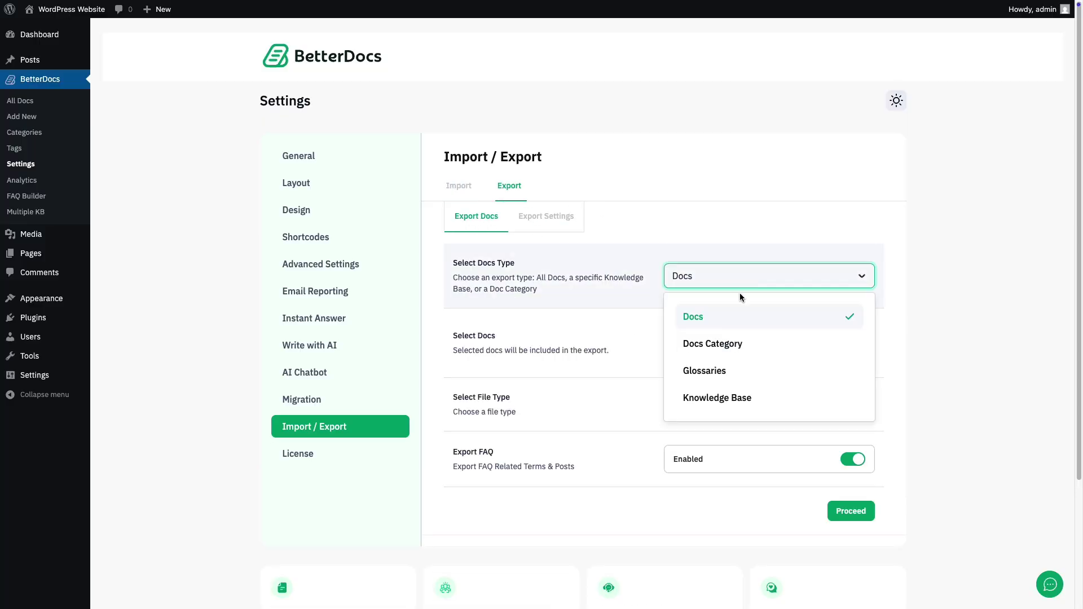
left_click(744, 322)
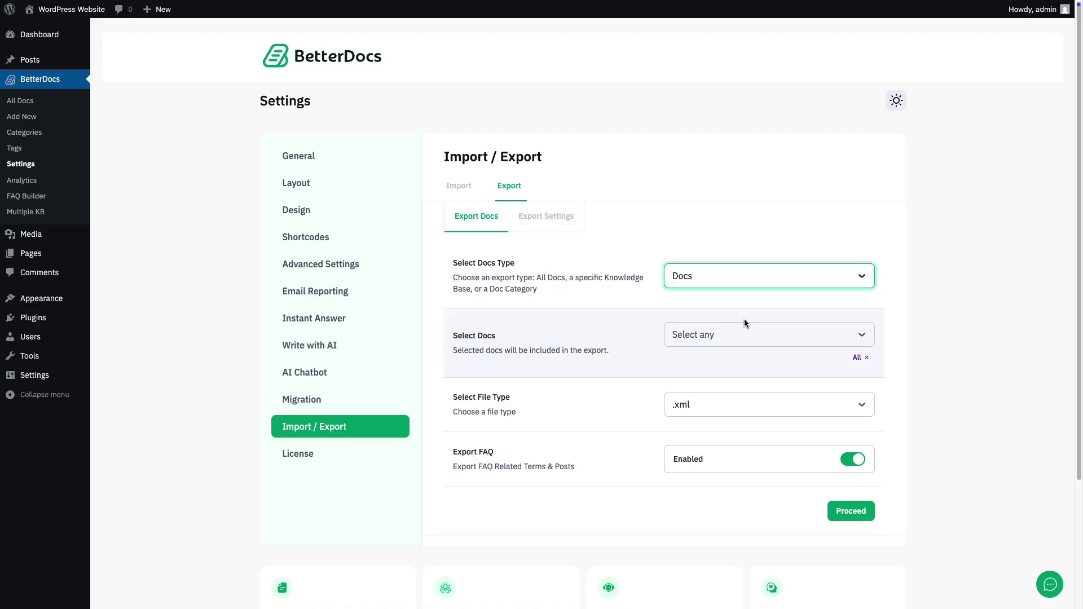
left_click(746, 332)
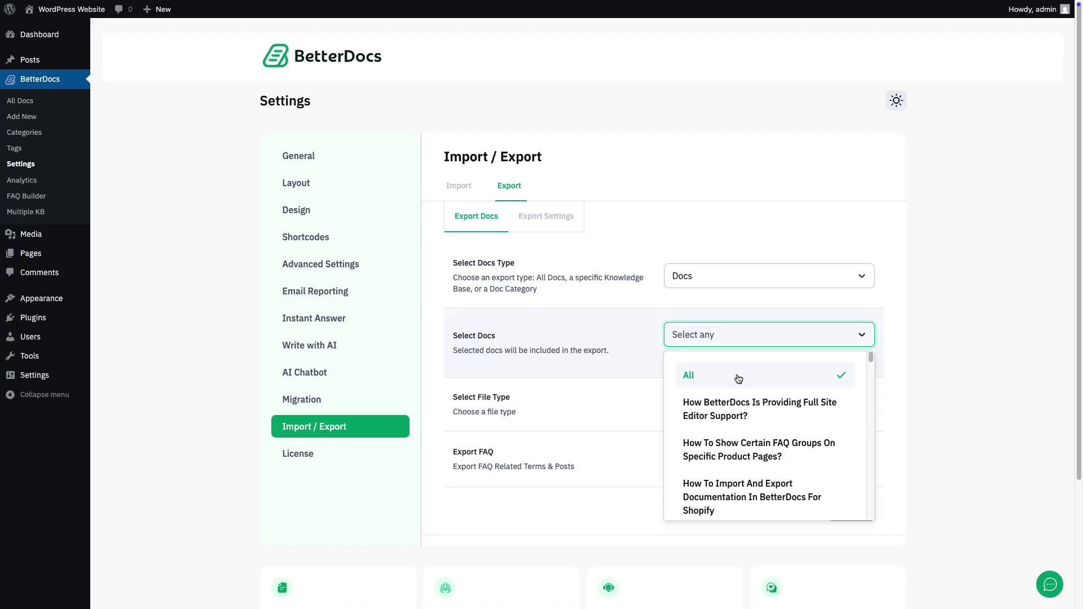
left_click(651, 385)
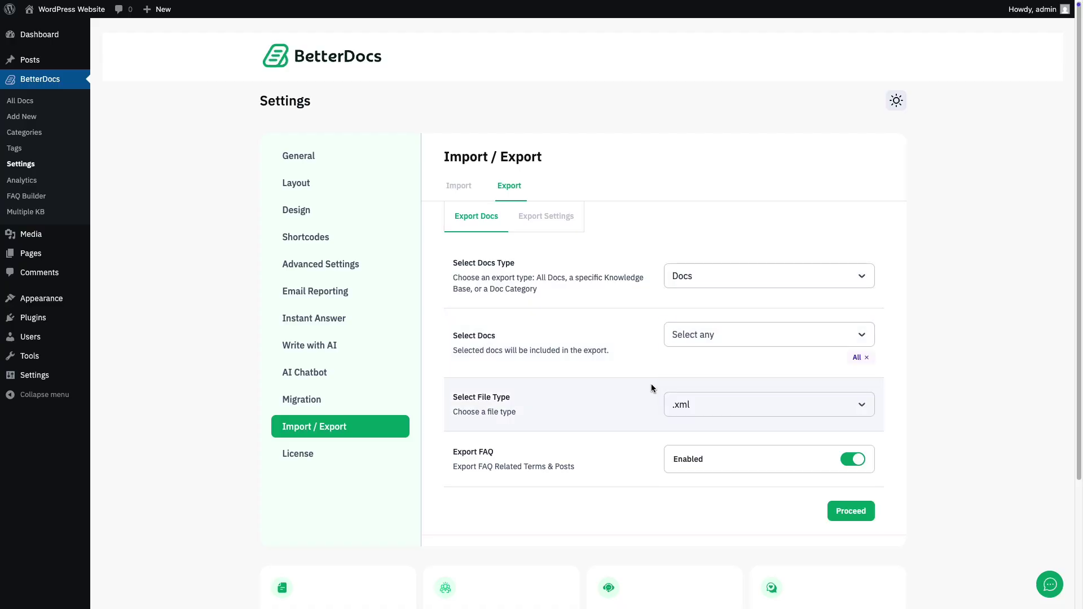
left_click(785, 405)
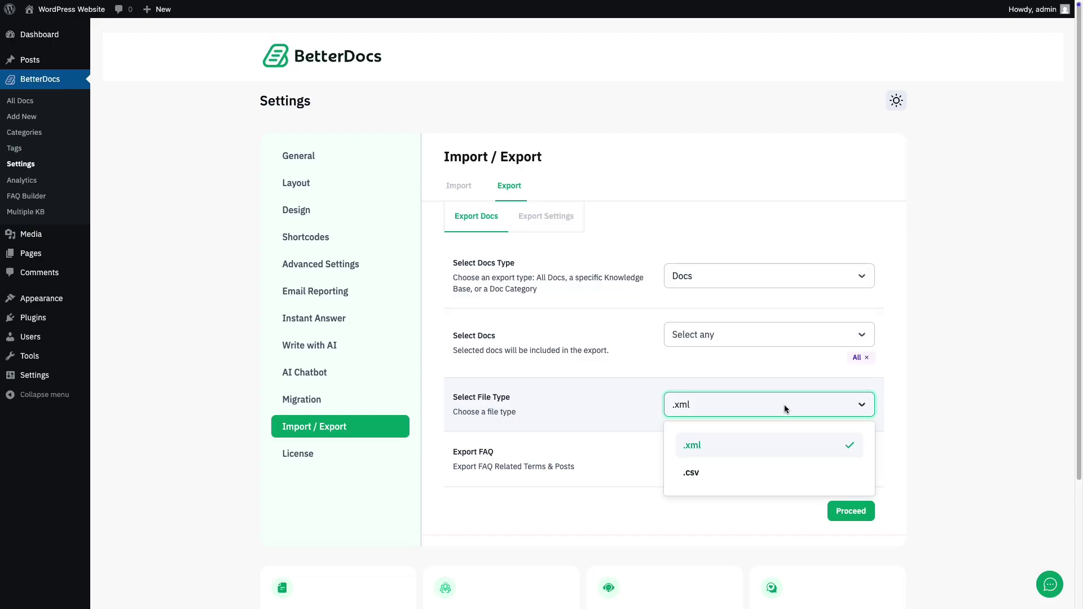
left_click(716, 473)
left_click(843, 512)
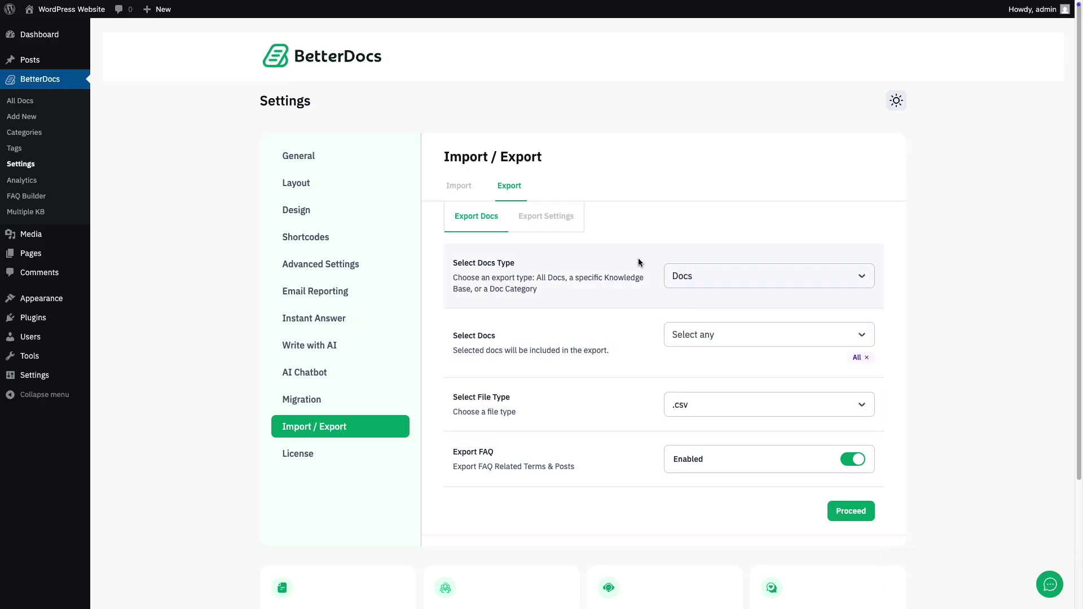
Step: Download the BetterDocs plugin settings as a JSON file from Export Settings
left_click(554, 219)
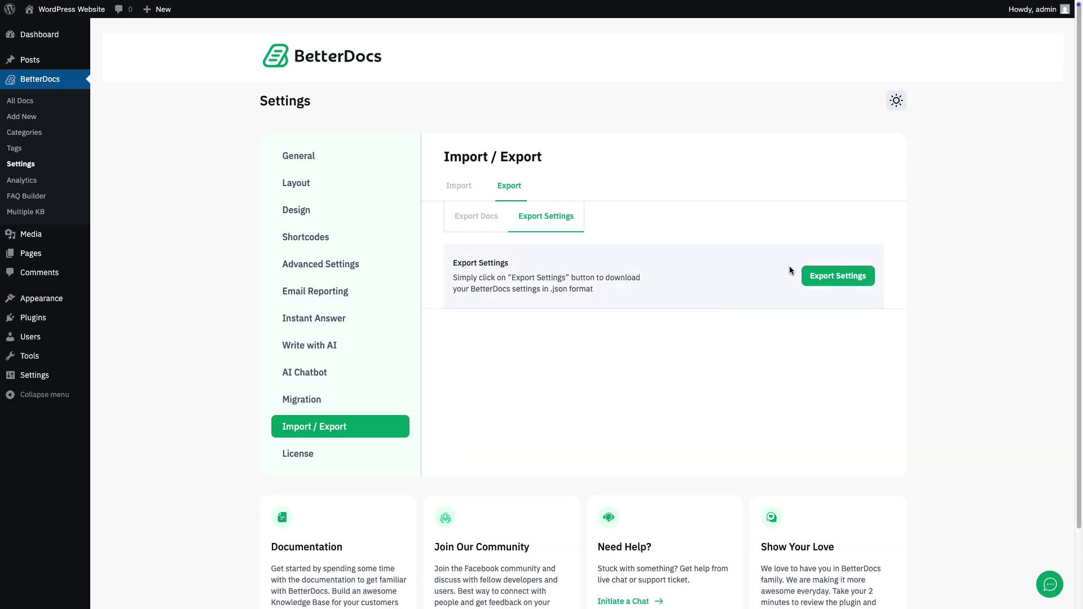
left_click(829, 282)
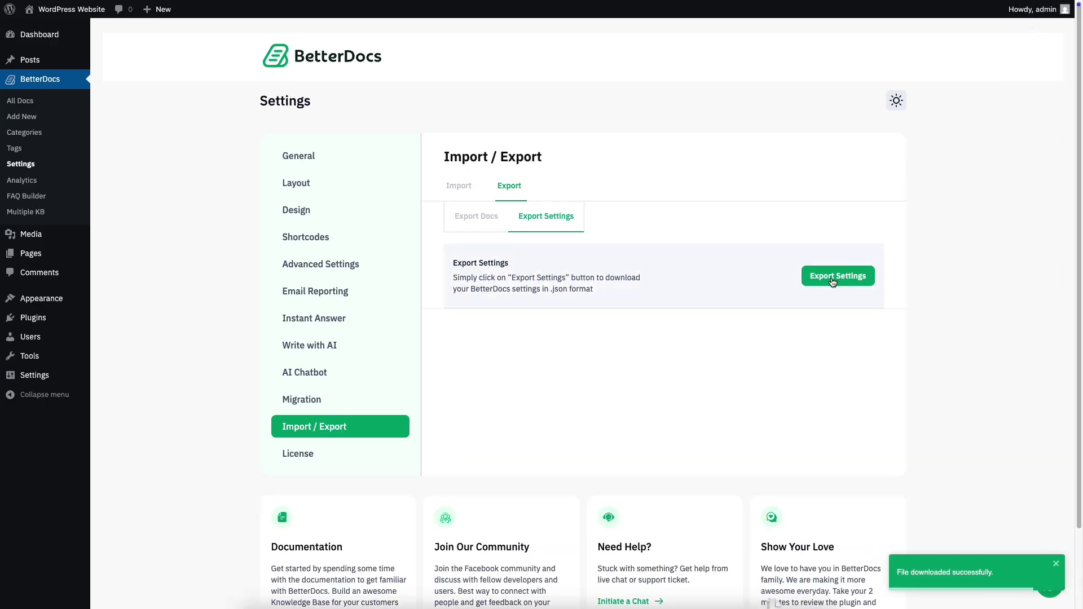